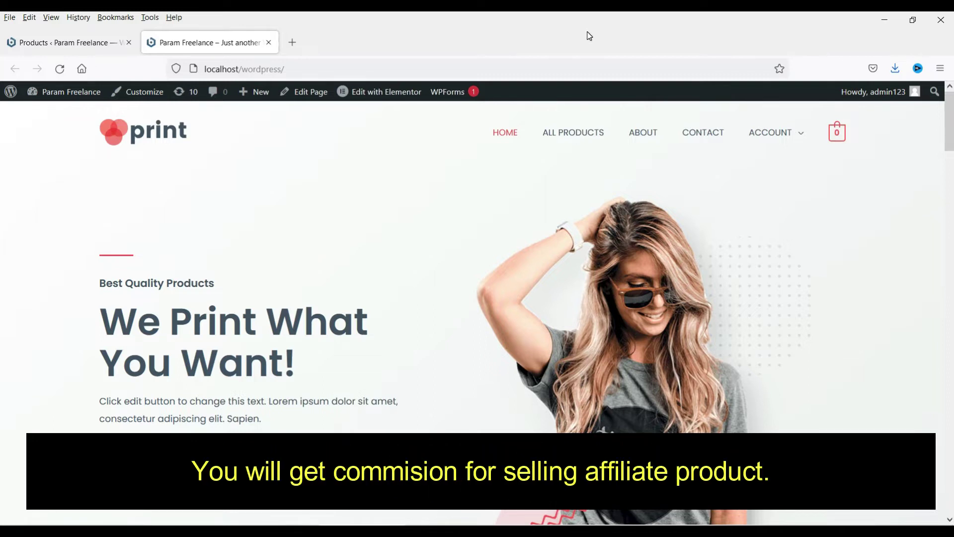
Step: Create a new WooCommerce product and name it 'SEMrush Free trial'
click(42, 43)
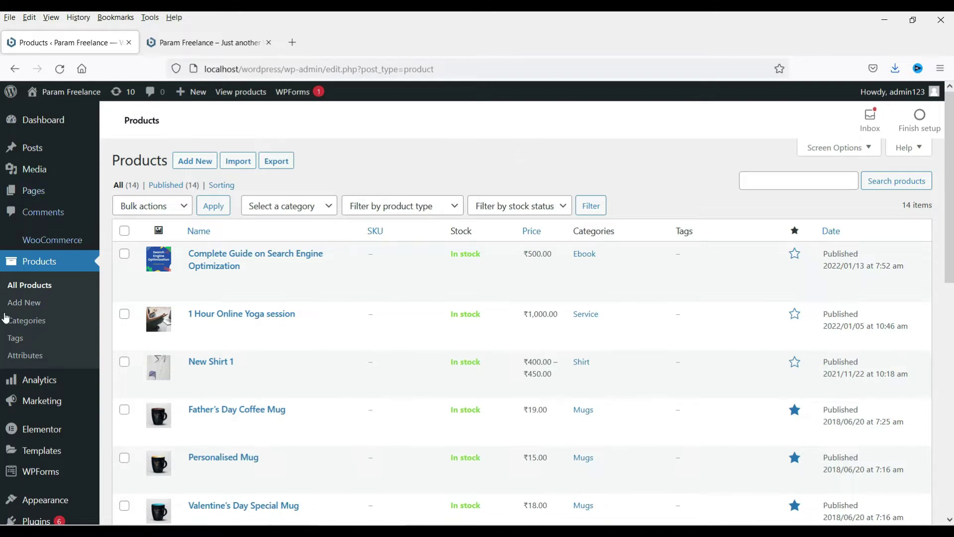
click(32, 303)
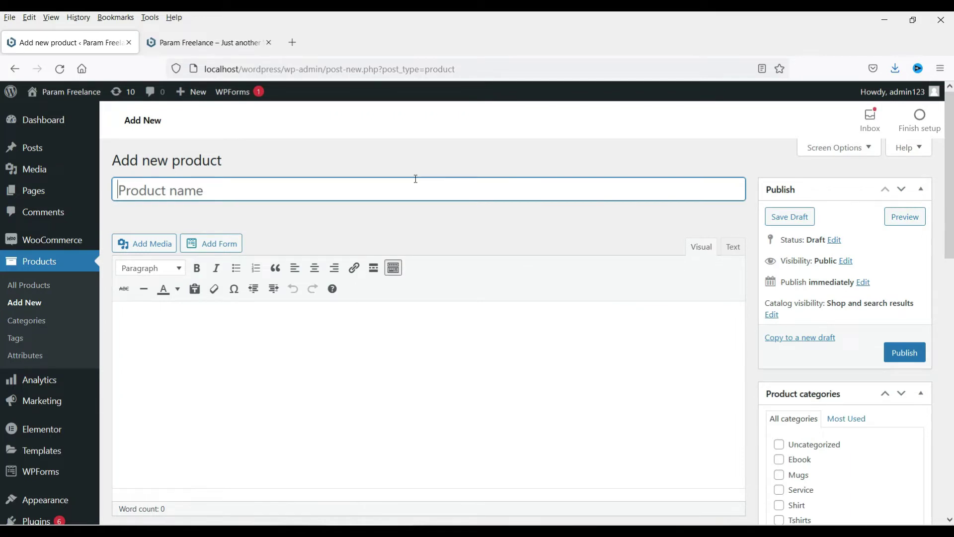
text(SEMrush Free trial)
click(251, 187)
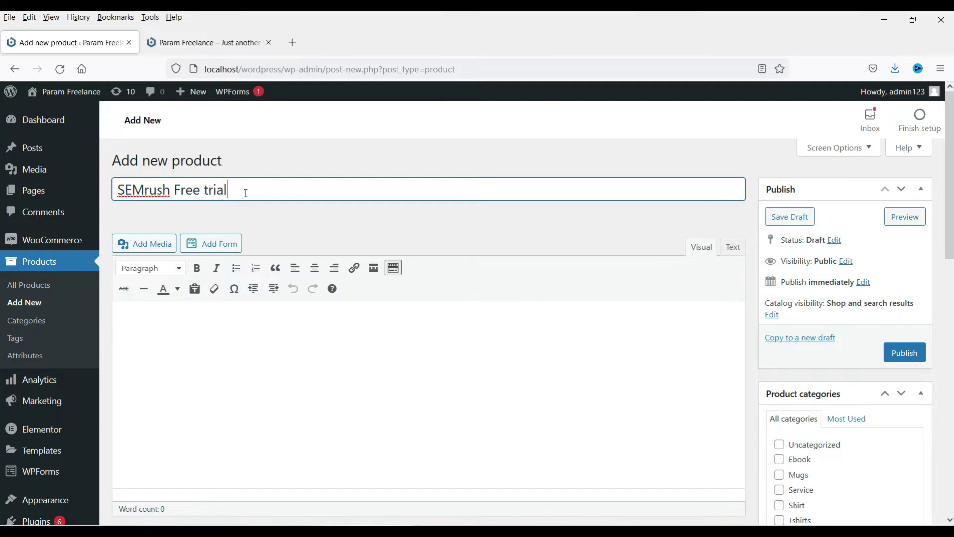
Step: Make it an External/Affiliate product with the Semrush free-trial URL and 'Read More' button text
scroll(257, 290, down, 3)
click(258, 284)
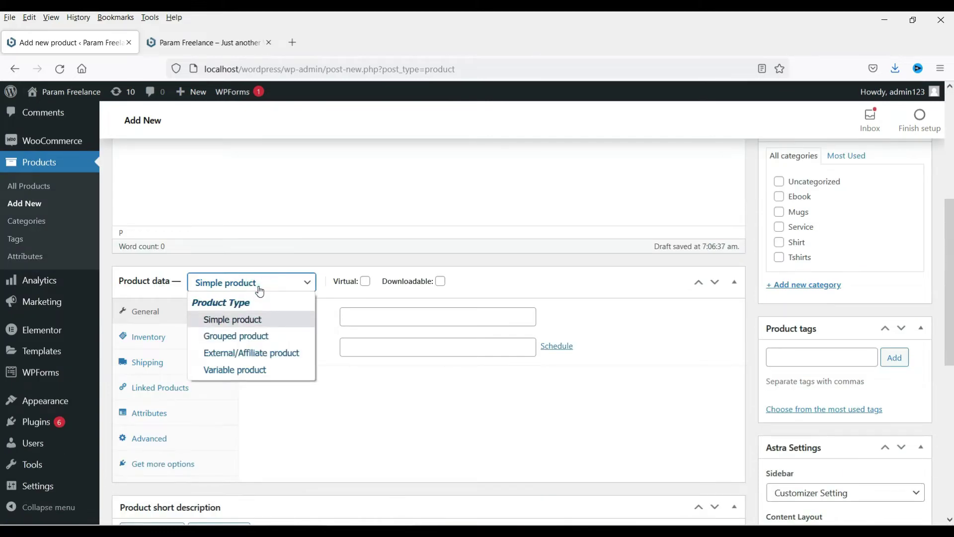
click(271, 354)
click(378, 317)
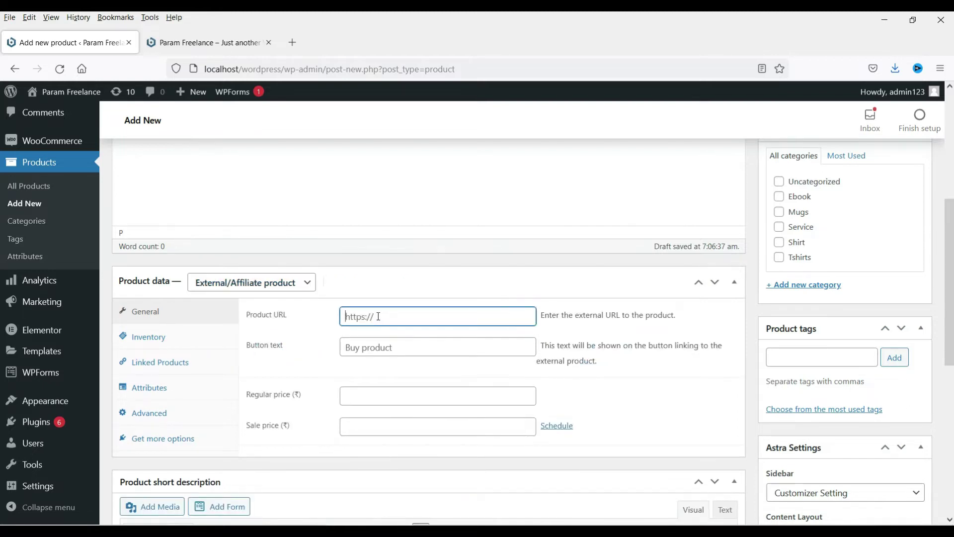
key(ctrl+v)
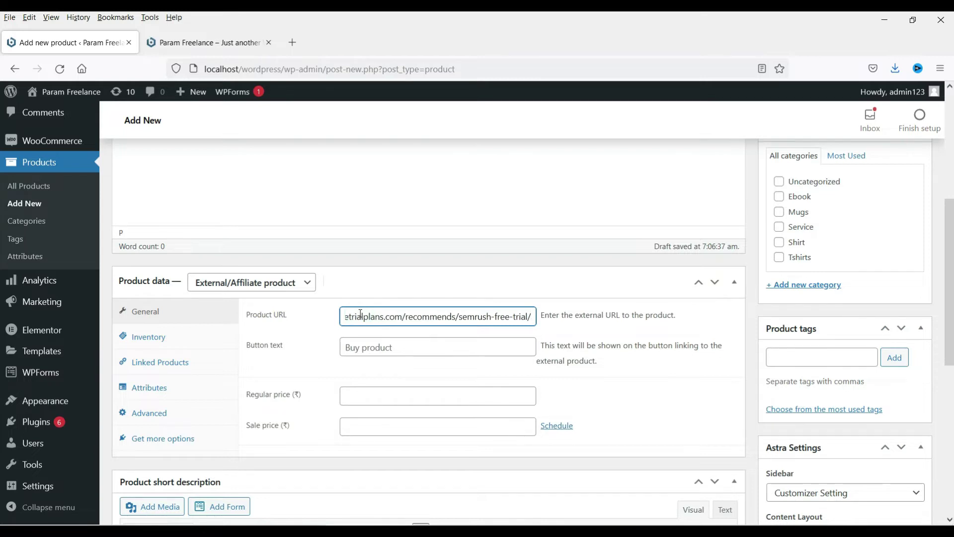
click(431, 349)
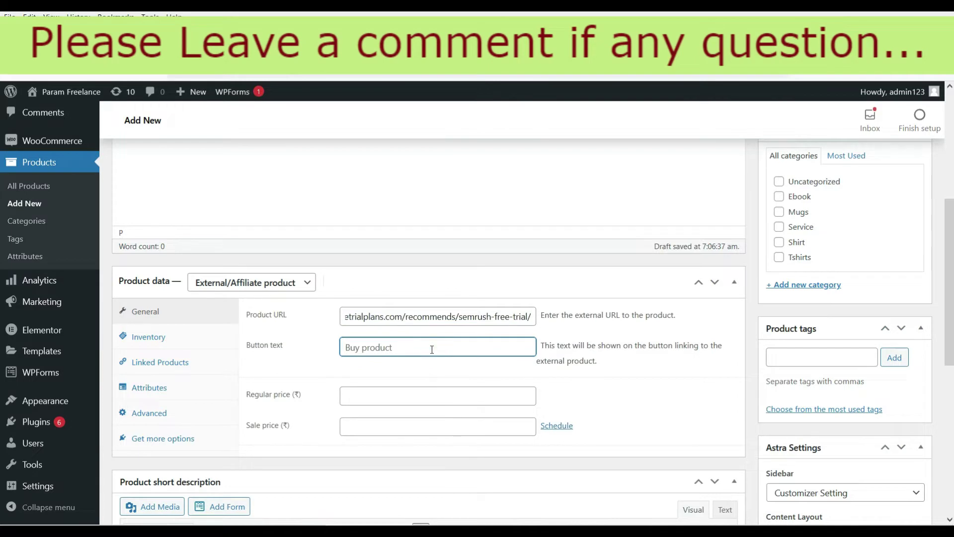
text(Read More)
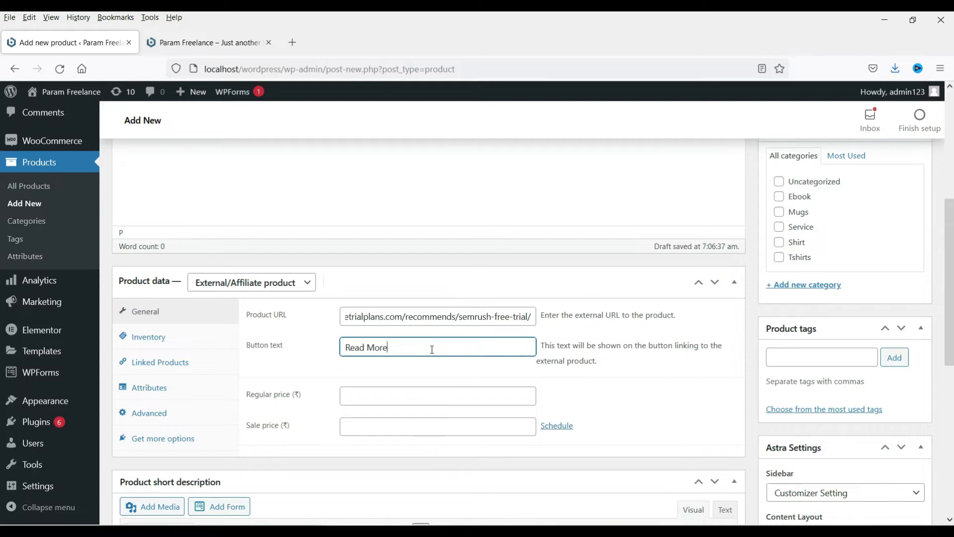
Step: Upload the semrush-free-plan picture and set it as the product image
scroll(432, 350, down, 5)
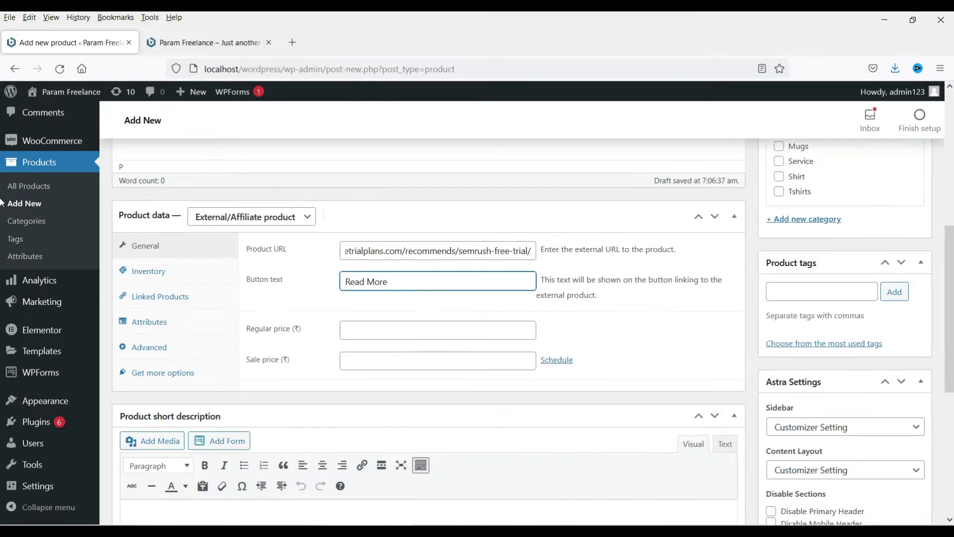
scroll(862, 199, down, 4)
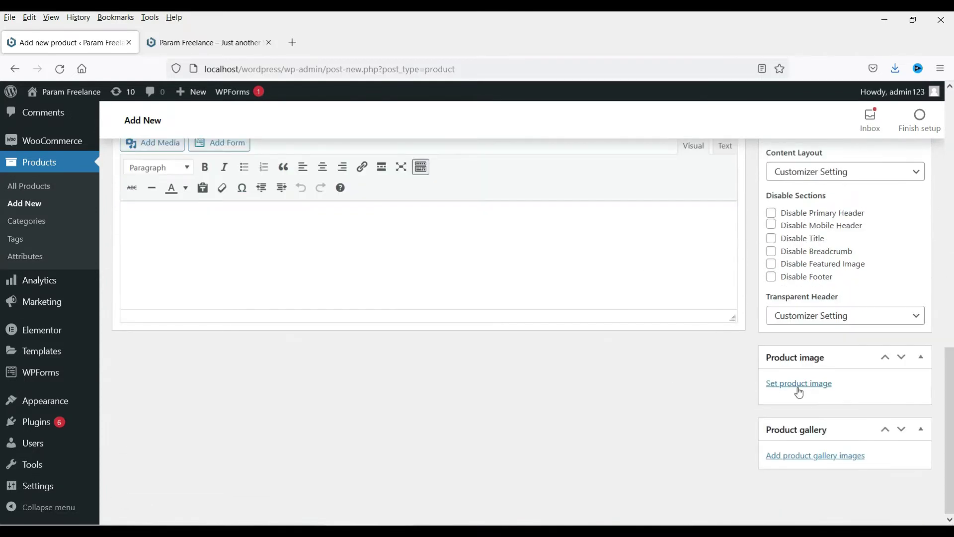
click(798, 387)
click(504, 314)
click(145, 191)
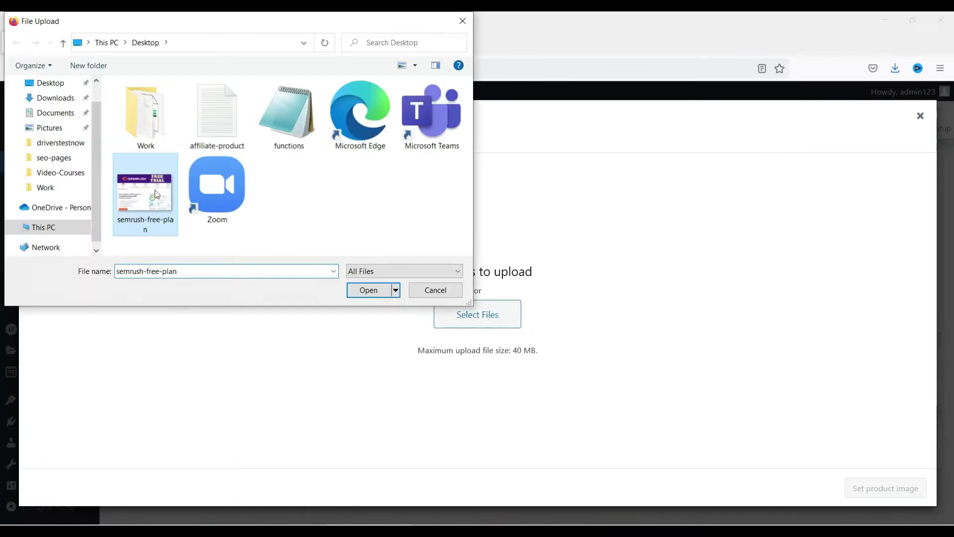
click(367, 292)
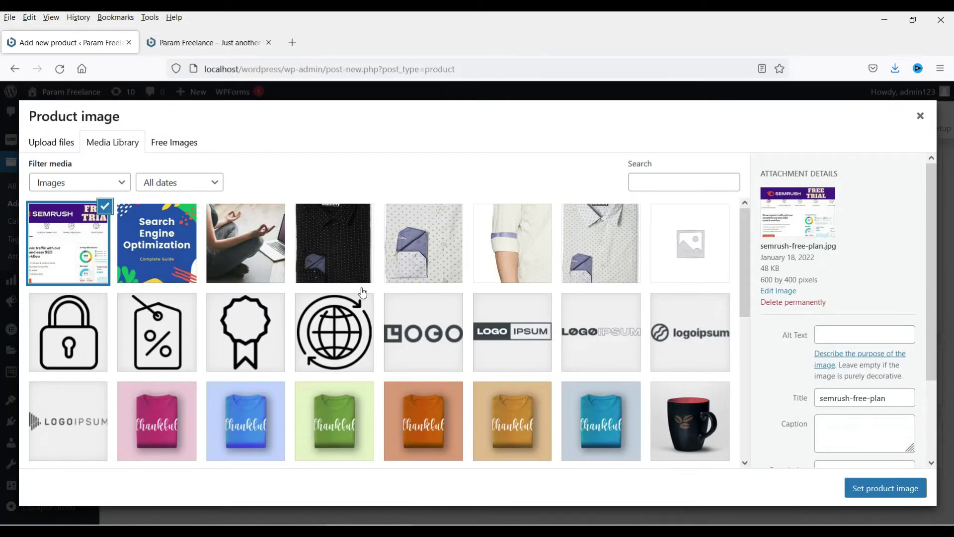
click(890, 488)
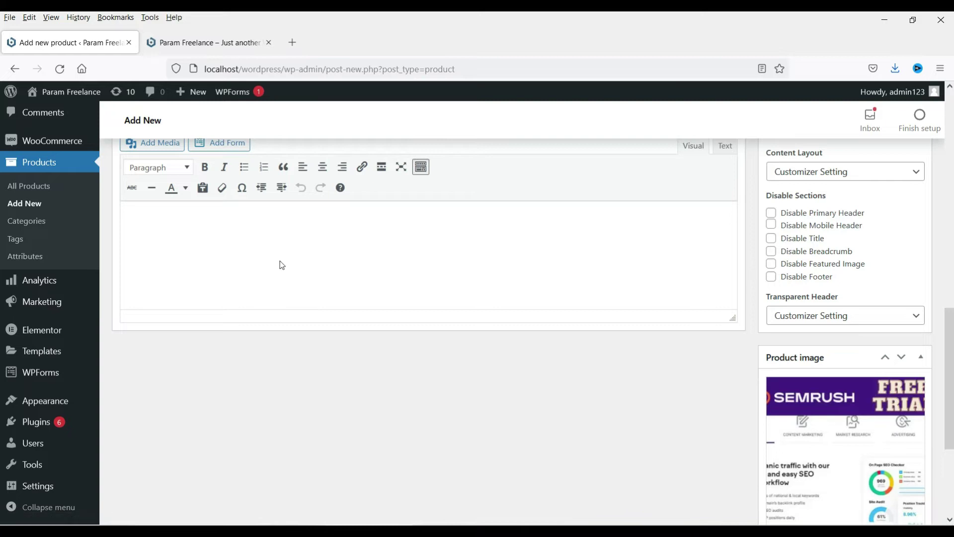
scroll(278, 264, up, 2)
click(251, 302)
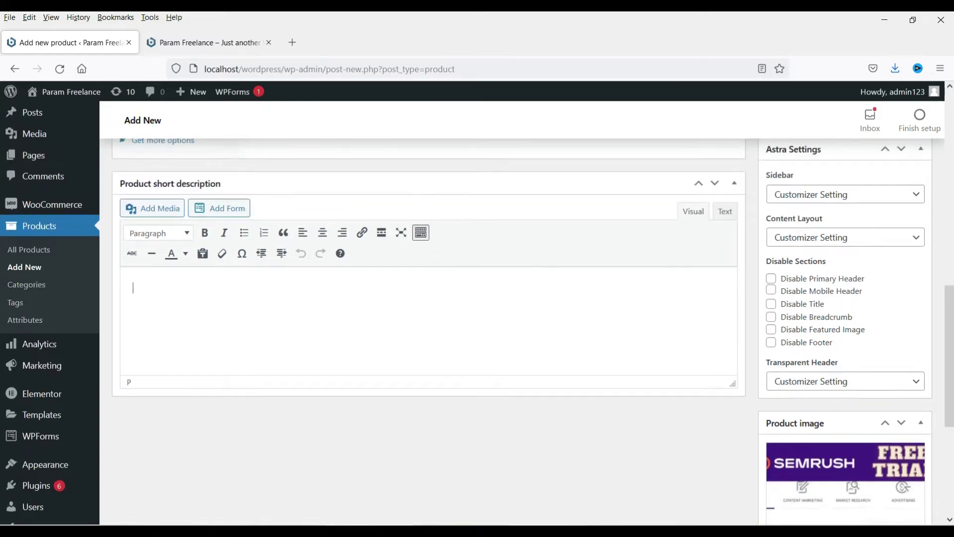
Step: Paste the article text into the product description and remove its empty first line
scroll(450, 279, up, 8)
click(302, 270)
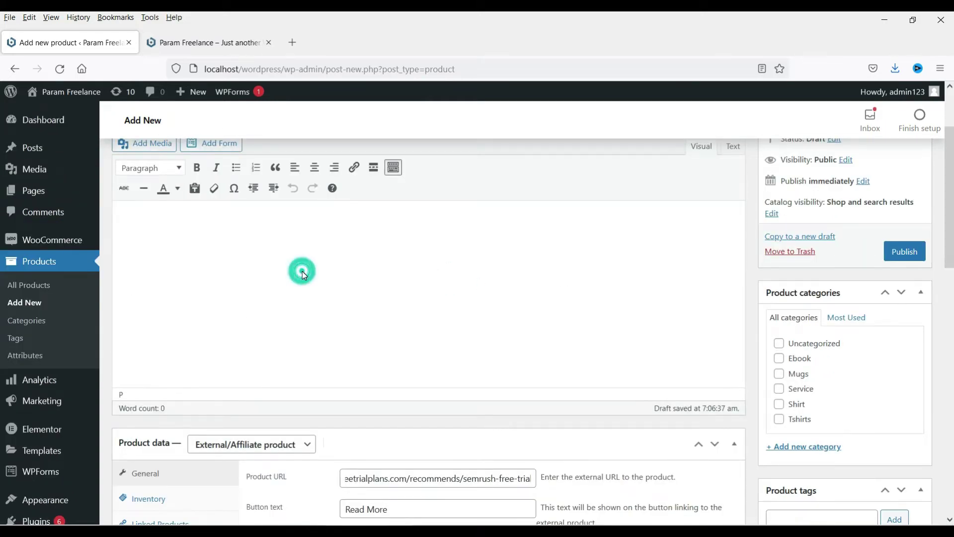
text(7 or 14 days Free trial for paid plan: In this subscription type, you can get free access to Pro or Guru plan for a limited period of time. Credit card is required for this subscription (only for verification).  SEMrush will charge a small amount on your credit card just for verification, and that small amount will be refunded in no time. So relax and enjoy the free trial of a paid account.   what is an affiliate product? affiliate product is third party product which you will be sell and get commision for selling it. you can add affiliate product on your website. when people will click on the link, they will go to the sellers website and buy from your link. This way you will also get commision.)
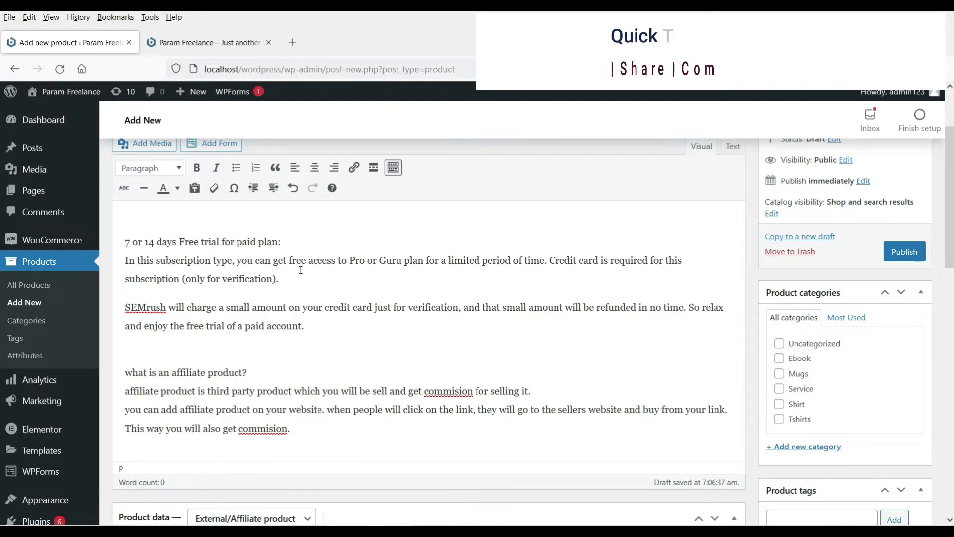
click(286, 216)
key(Delete)
Step: Make the free-trial line a Heading 2, the long heading a paragraph, and bold the affiliate question
triple_click(286, 218)
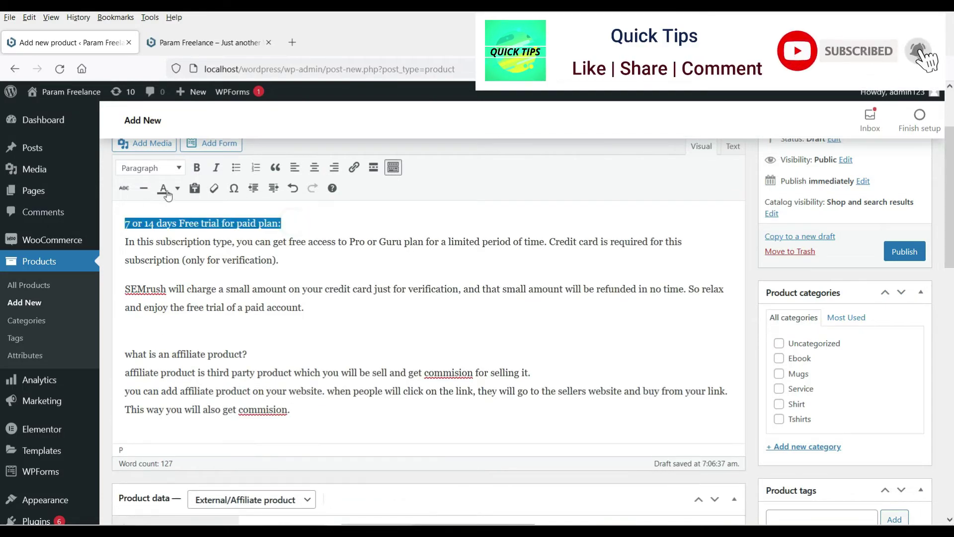
click(170, 168)
click(171, 238)
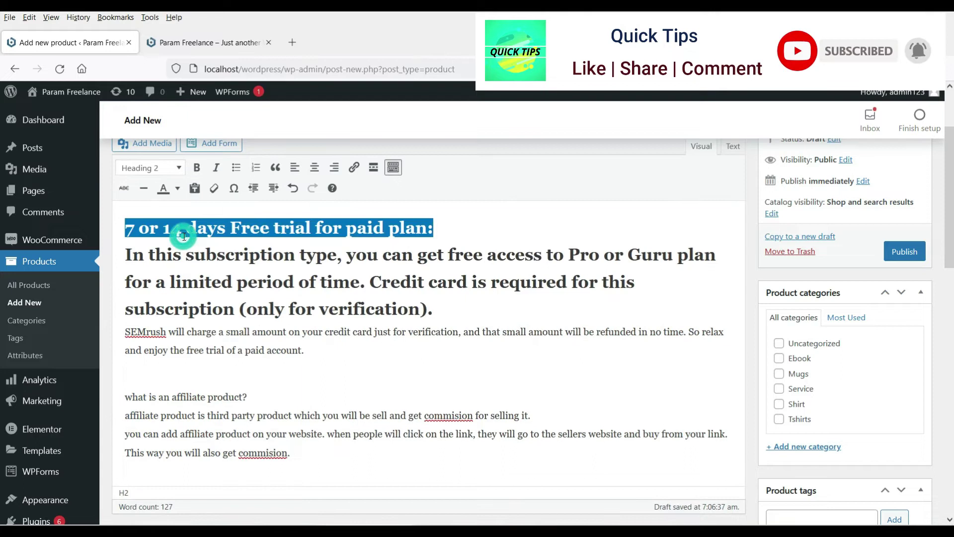
click(447, 228)
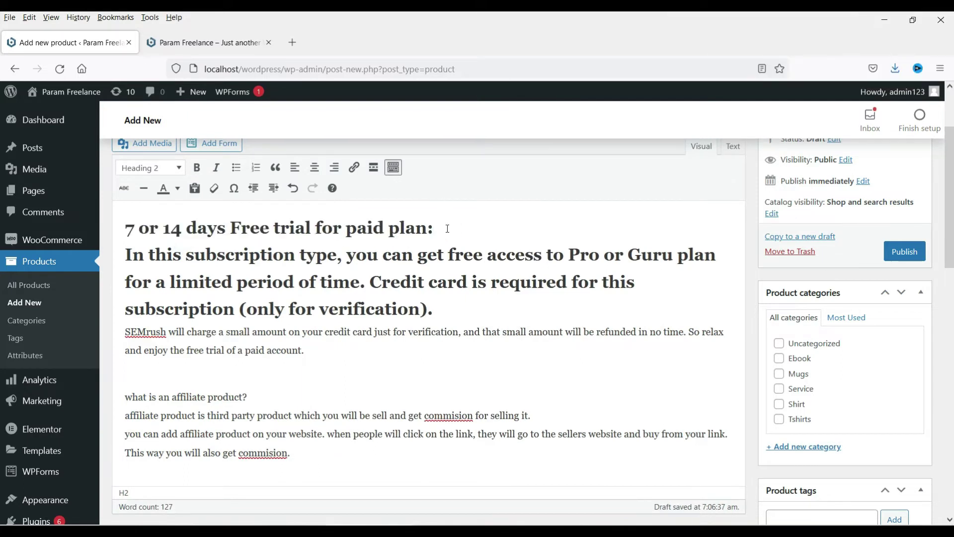
click(377, 284)
click(488, 237)
scroll(487, 236, down, 1)
click(159, 145)
click(169, 170)
triple_click(194, 335)
key(ctrl+b)
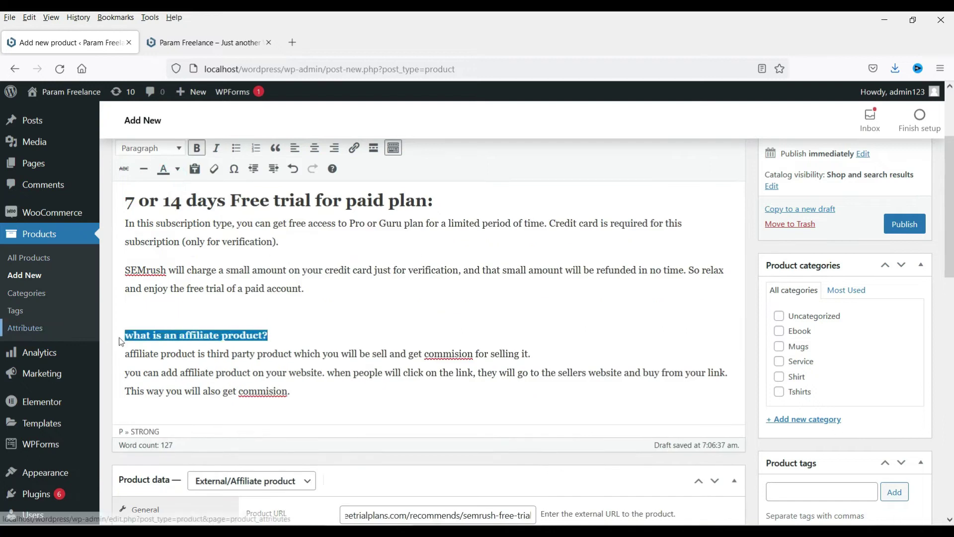
click(125, 316)
Step: Add a new 'affiliate' category to the product and publish it
click(806, 420)
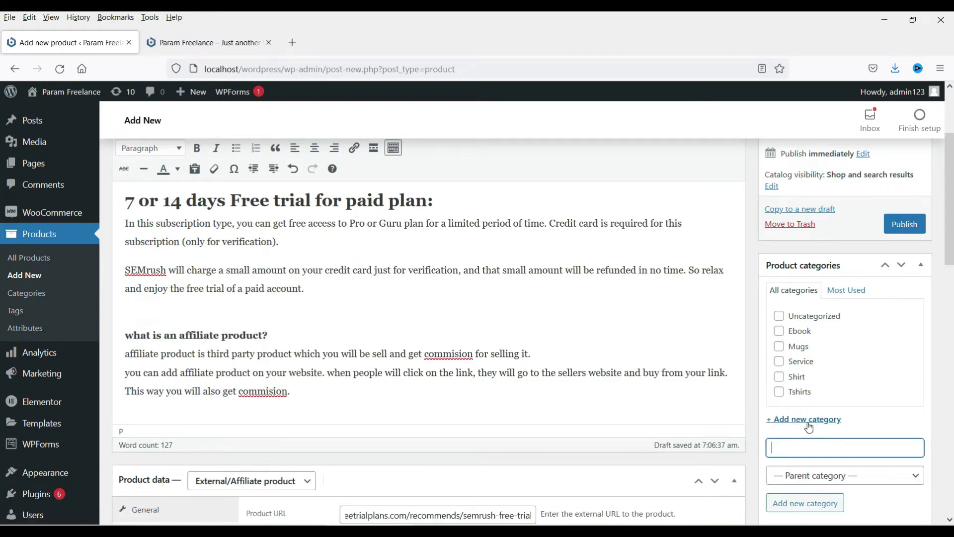
text(affiliate)
key(Return)
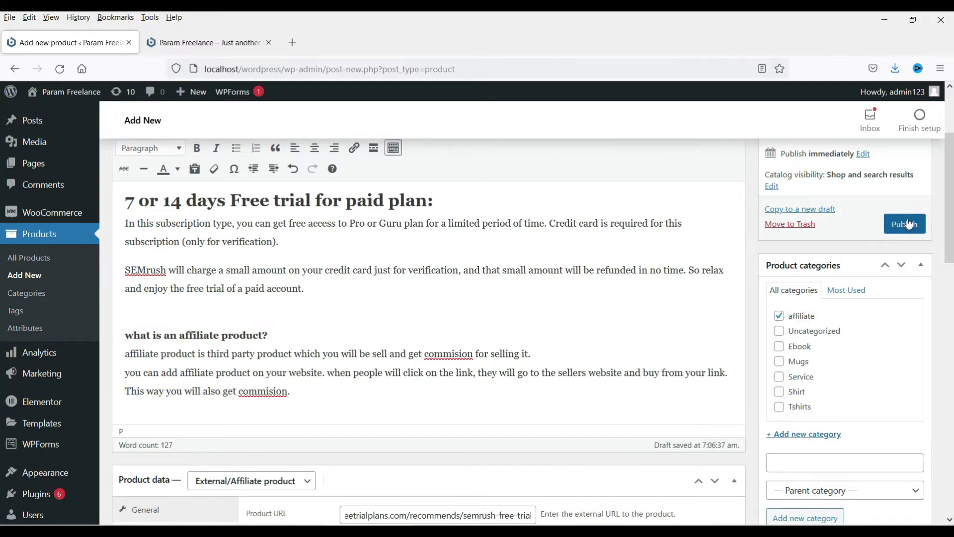
click(909, 223)
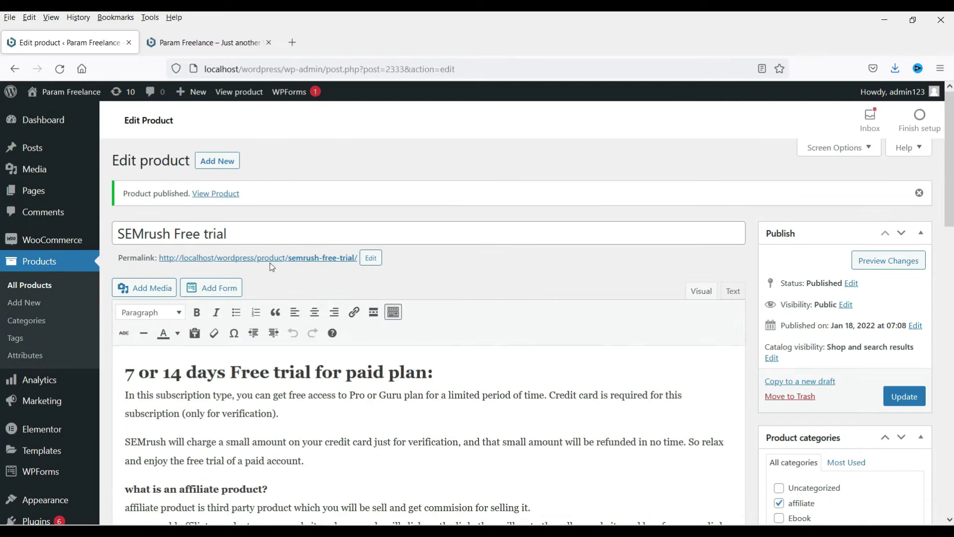
Step: Open the product permalink in a new tab to view the live SEMrush Free trial page
right_click(291, 261)
click(323, 273)
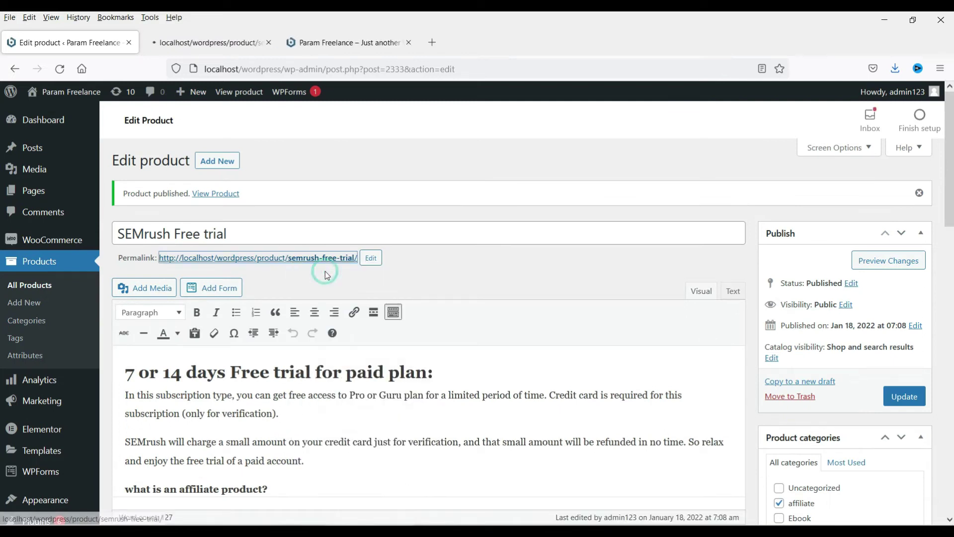
click(207, 50)
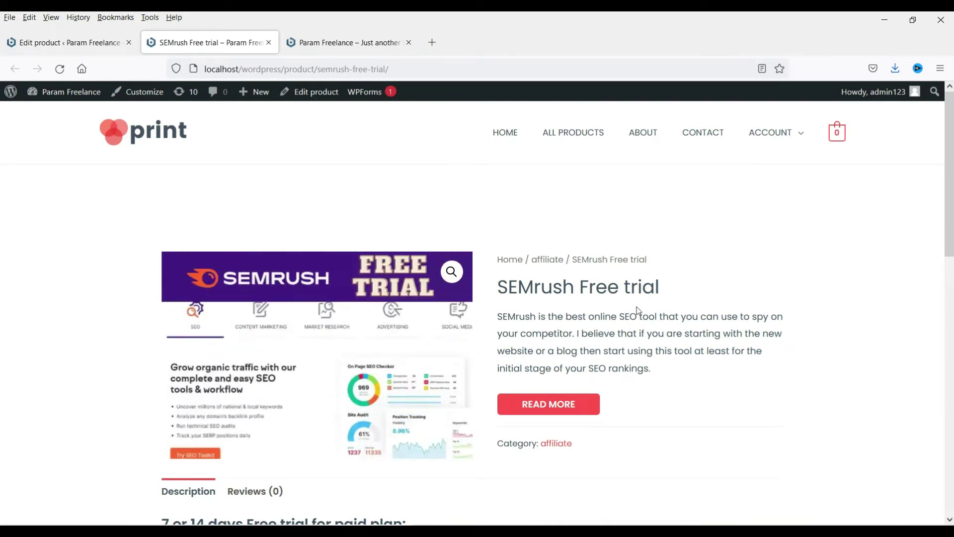
drag(502, 287, 646, 286)
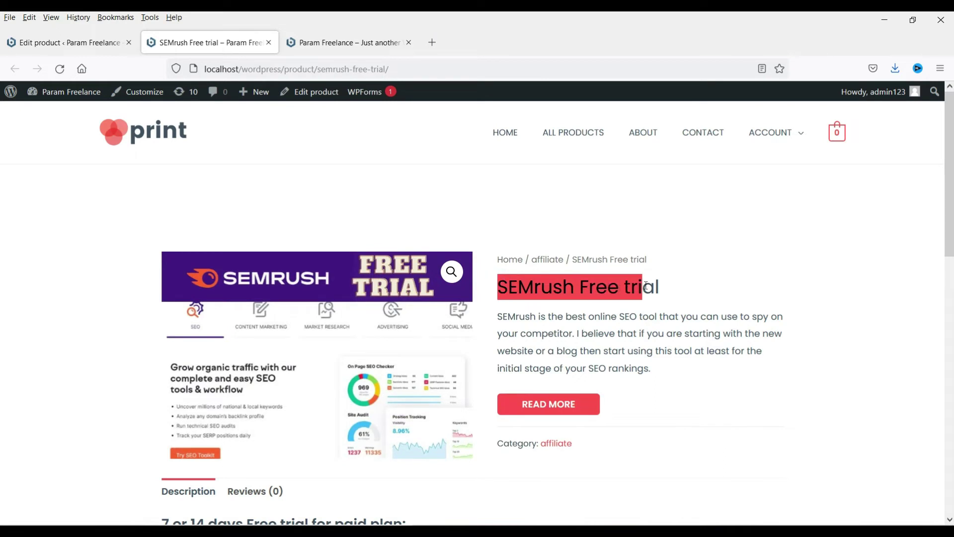
click(649, 286)
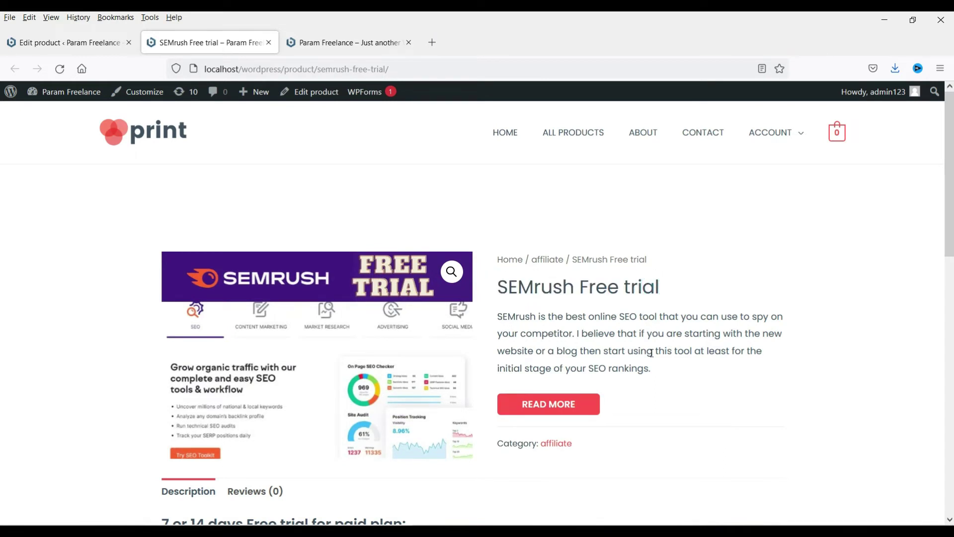
Step: Scroll through the product page to check its image, description and affiliate category
scroll(596, 298, down, 4)
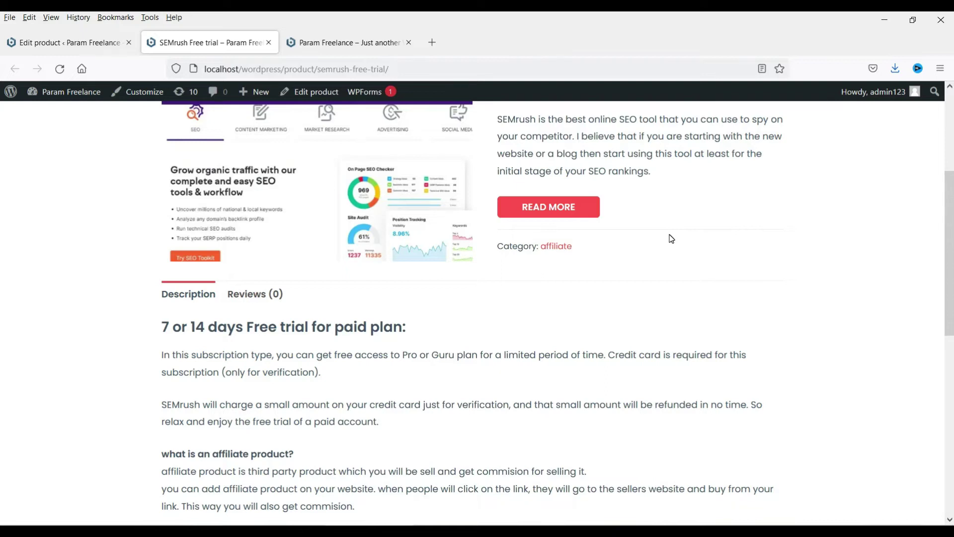
scroll(671, 239, up, 4)
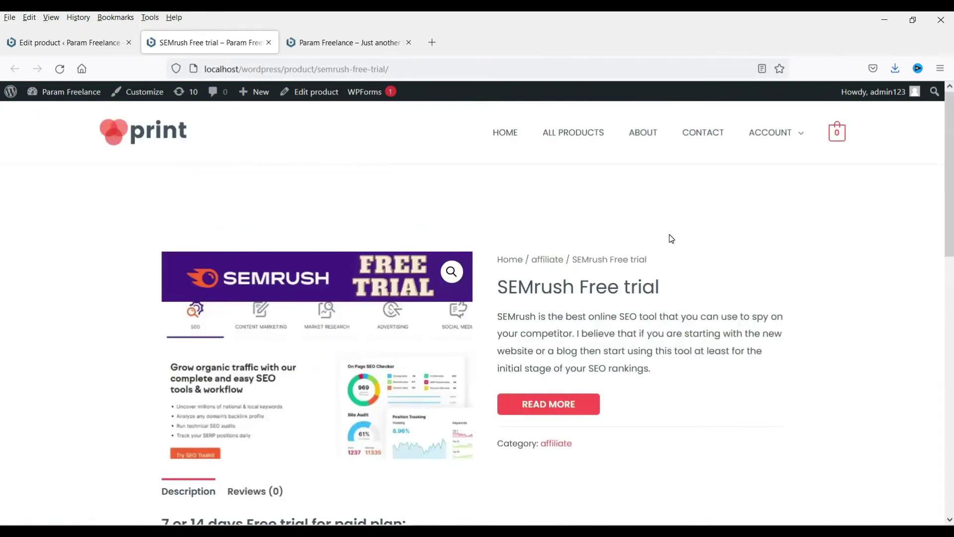
scroll(671, 238, down, 5)
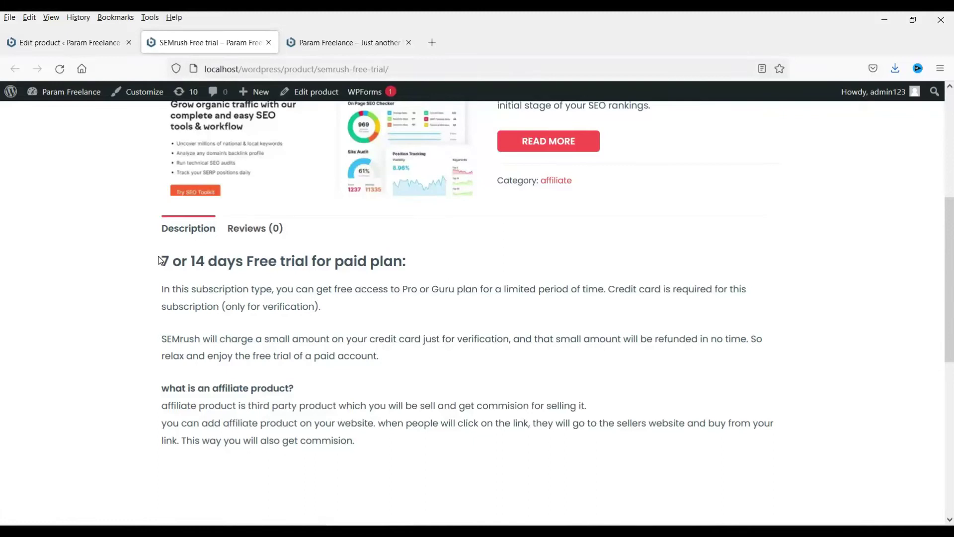
drag(161, 261, 415, 461)
click(431, 425)
scroll(433, 393, up, 4)
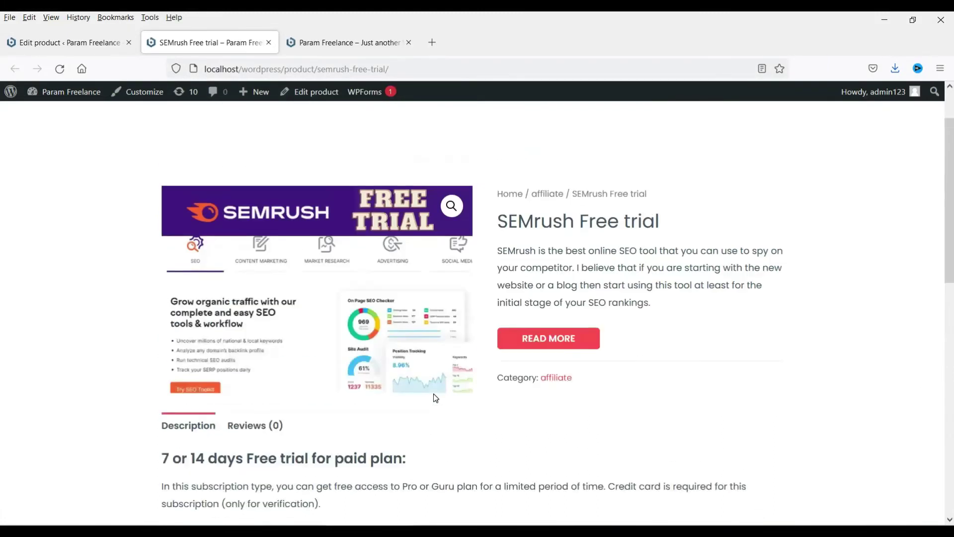
scroll(433, 397, up, 1)
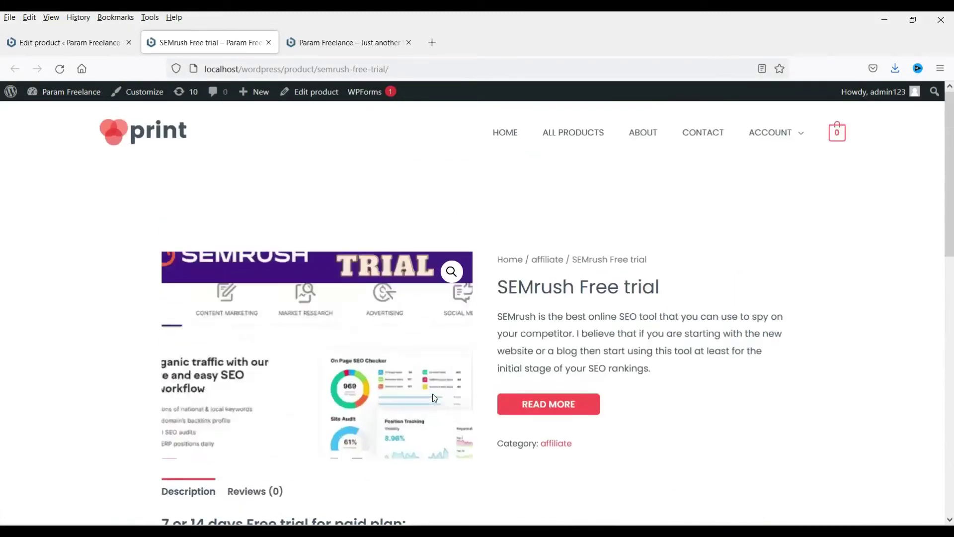
Step: Follow the product's READ MORE link to the Semrush free-trial page and scroll down it
click(558, 413)
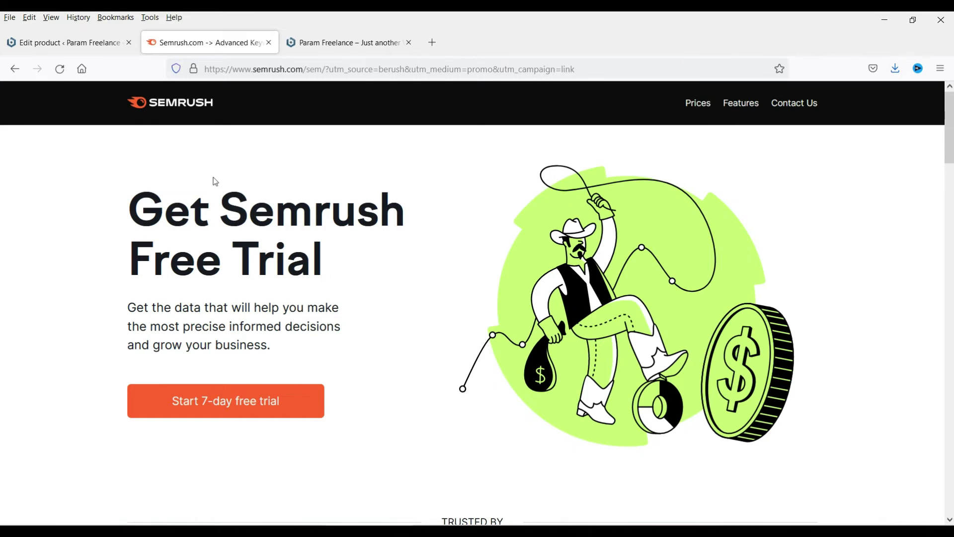
scroll(340, 229, down, 3)
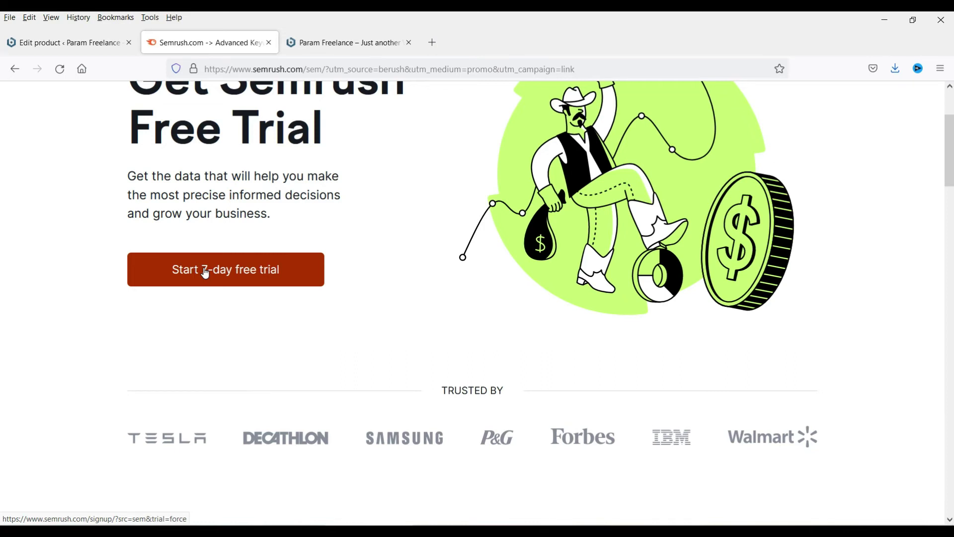
scroll(447, 204, down, 20)
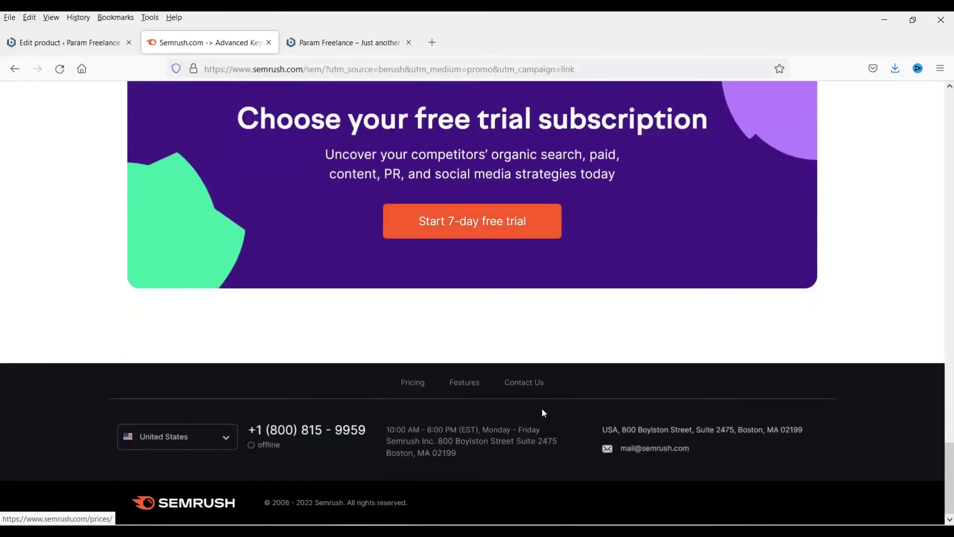
click(416, 385)
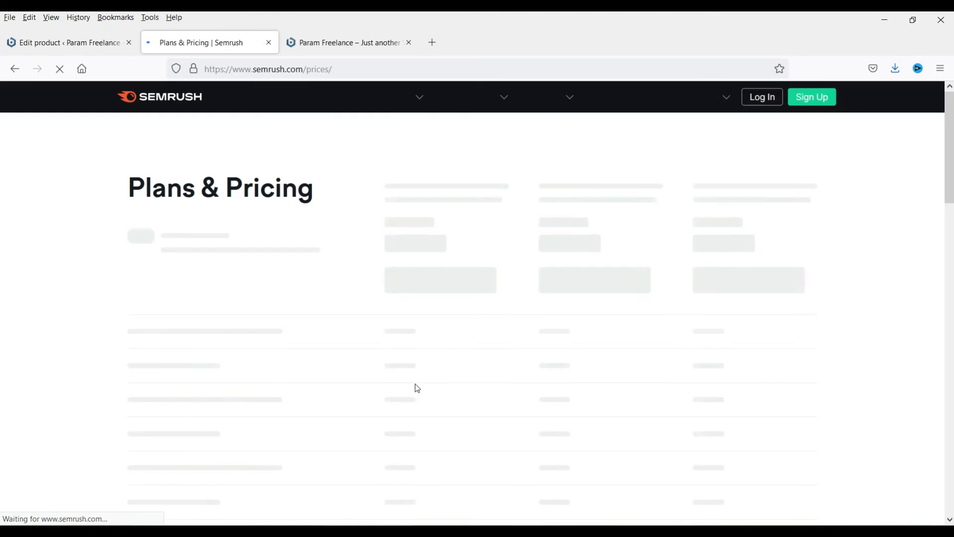